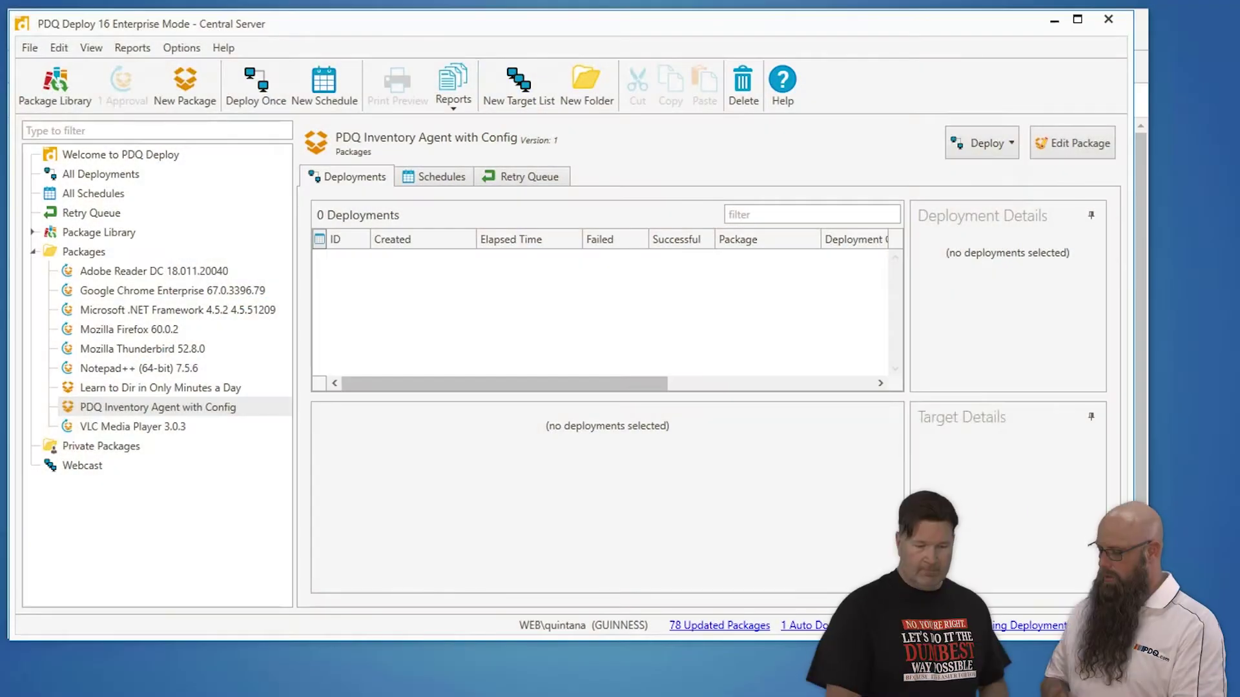
# Step: Open the .NET Framework 4.5.2 package, review its Install step's /q /norestart parameters, then close it
pyautogui.click(212, 312)
pyautogui.doubleClick(210, 314)
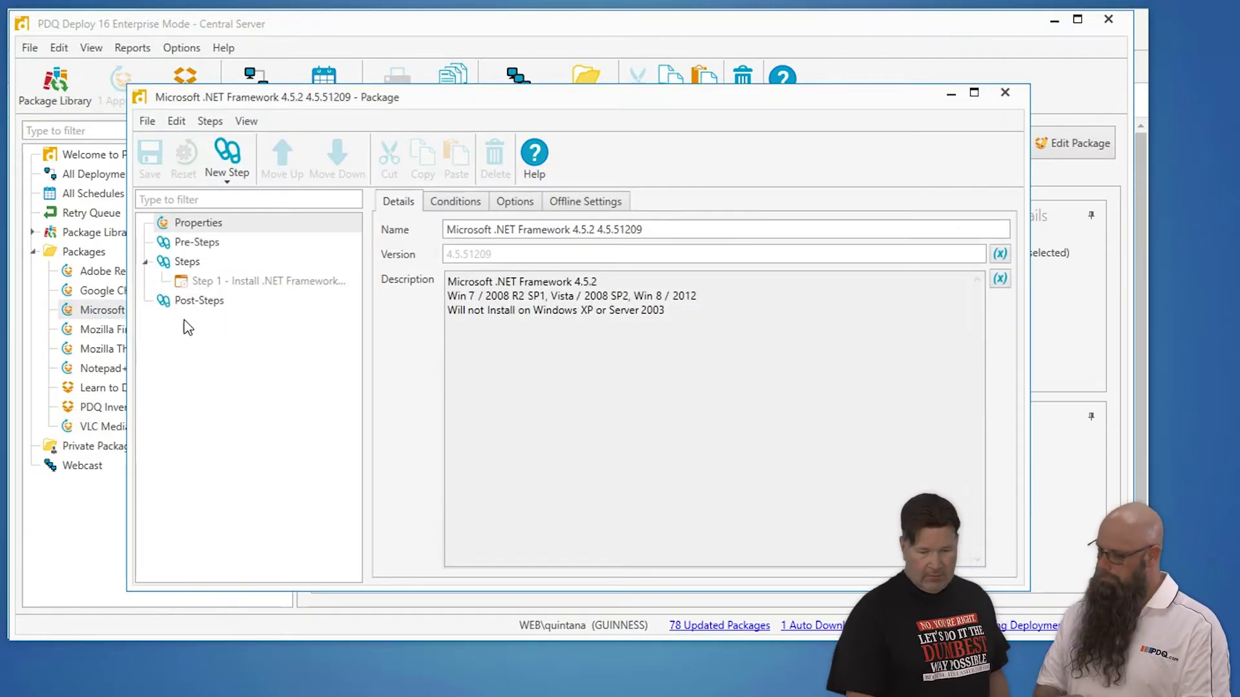
pyautogui.click(239, 284)
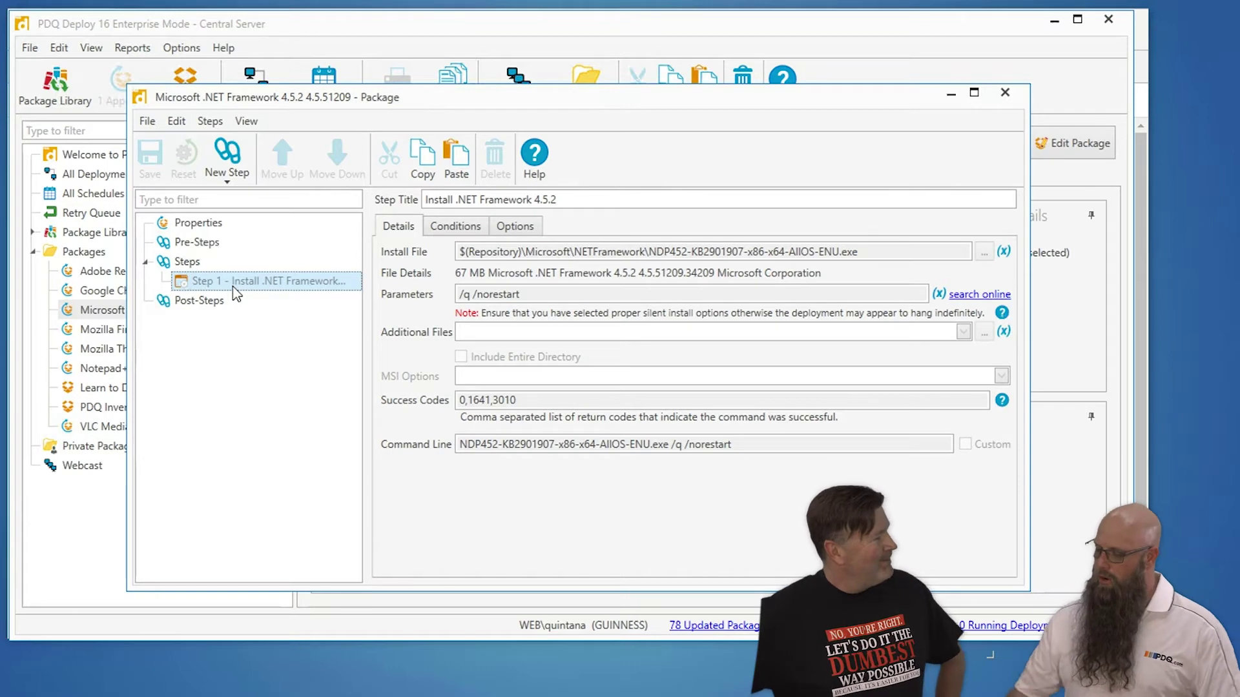
pyautogui.click(1005, 92)
# Step: Create a brand-new package and add an empty Install step as Step 1
pyautogui.click(185, 84)
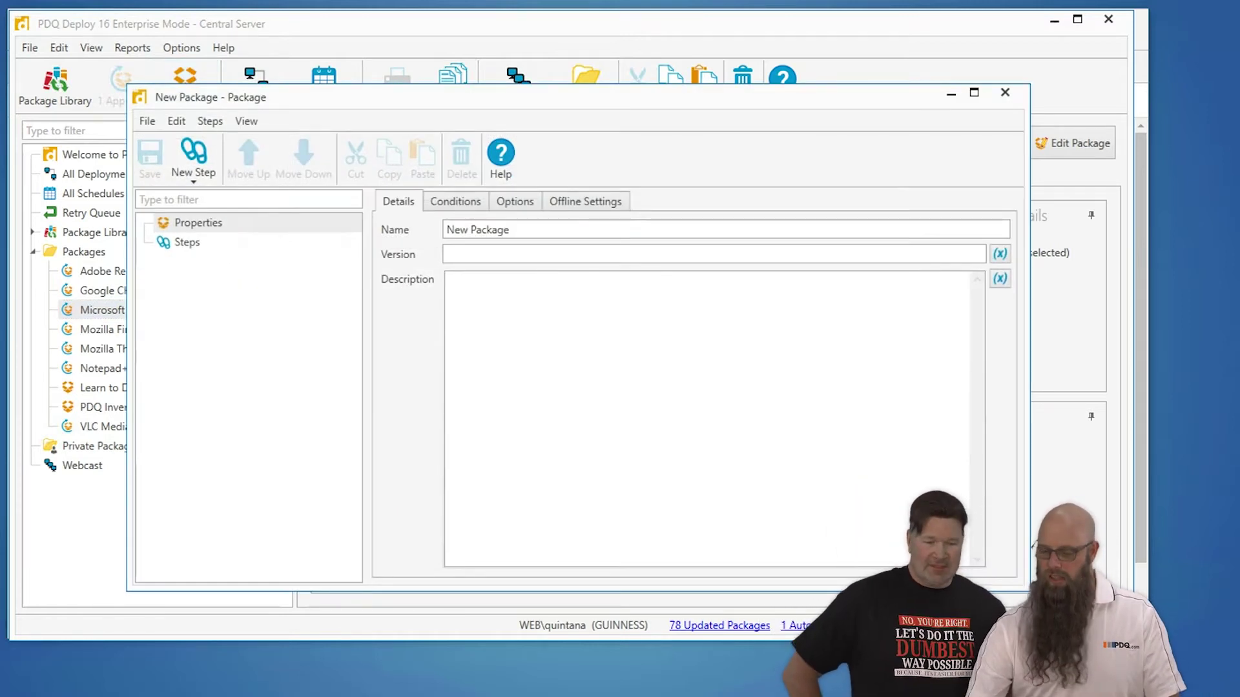
pyautogui.click(194, 171)
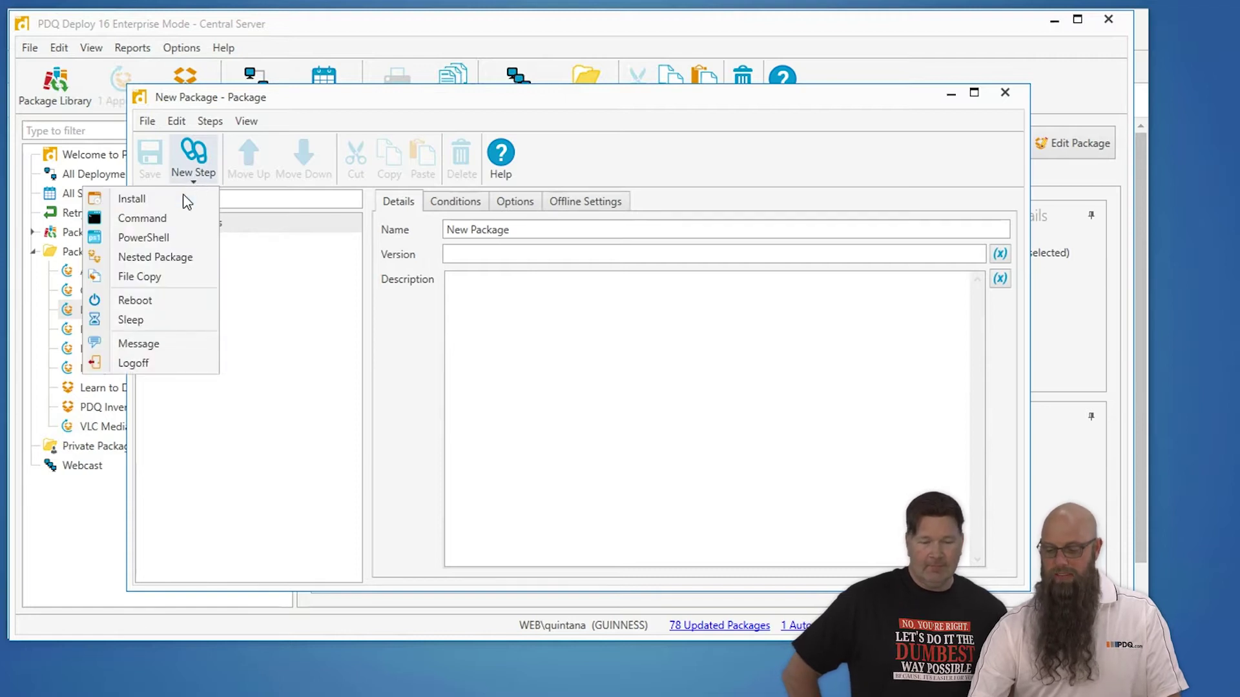
pyautogui.click(174, 201)
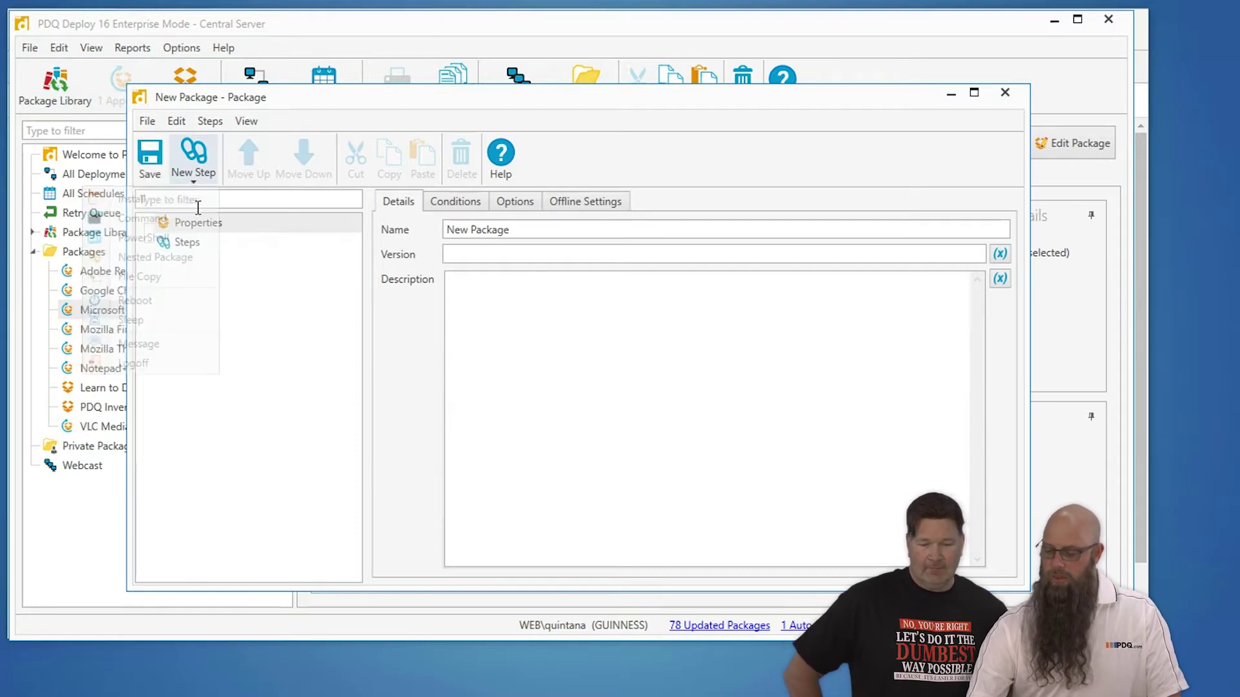
pyautogui.click(461, 253)
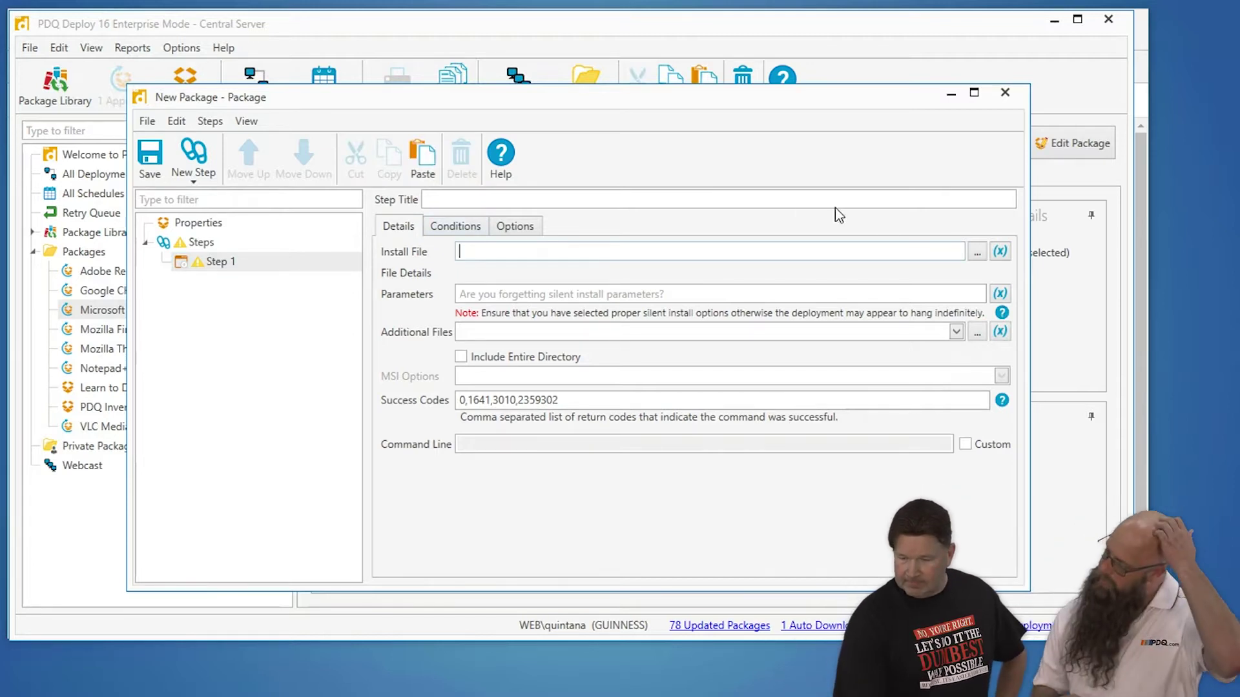
# Step: Set the Install step's install file to MSInstall.msi
pyautogui.click(972, 254)
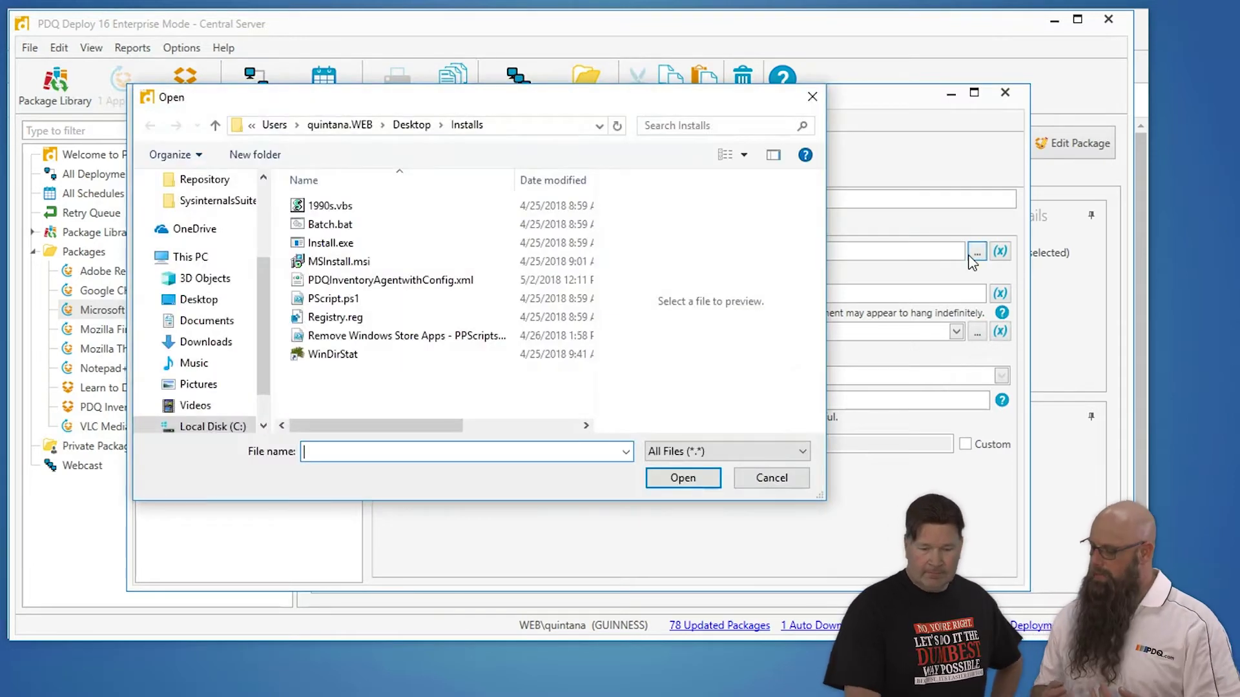
pyautogui.click(372, 263)
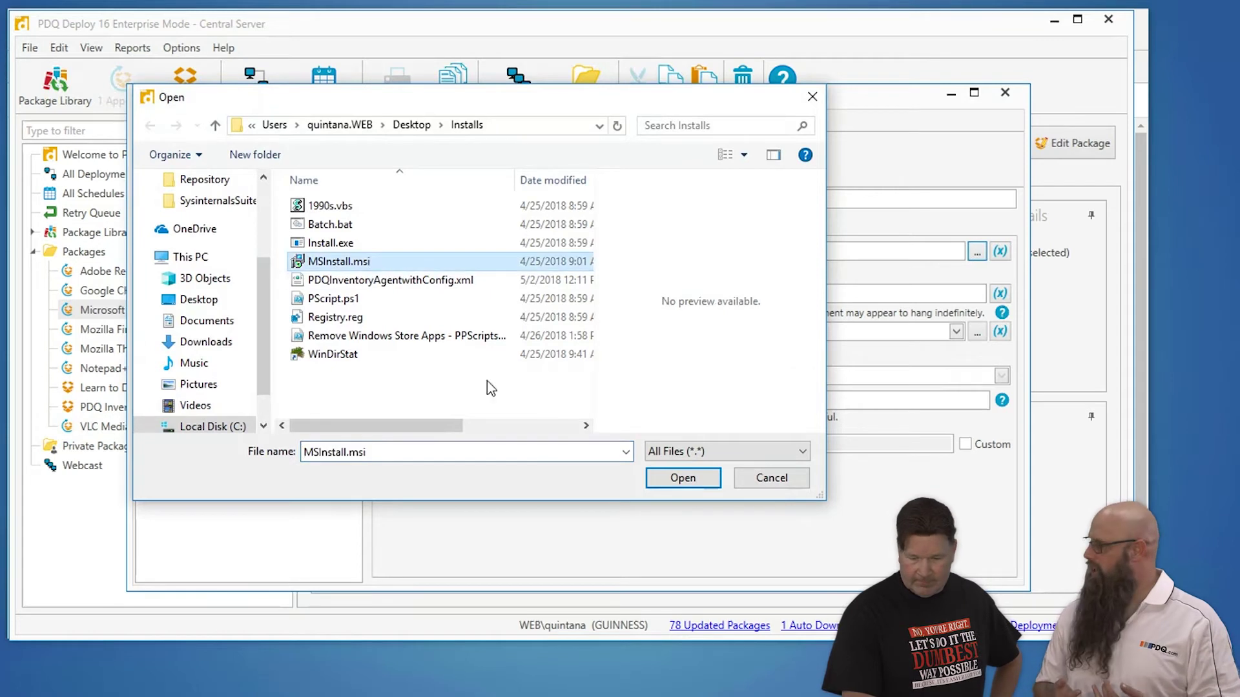
pyautogui.click(697, 485)
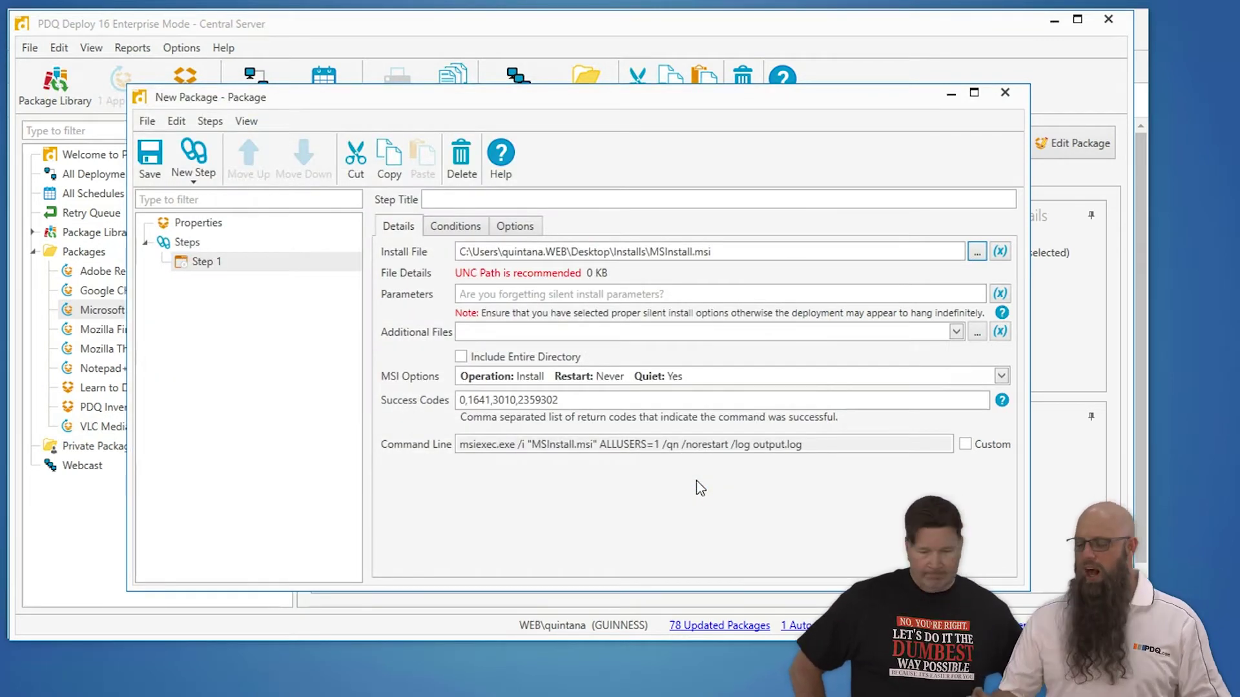
# Step: Review the MSI quiet, install and no-restart options, toggling the custom command line on and back off
pyautogui.click(1001, 376)
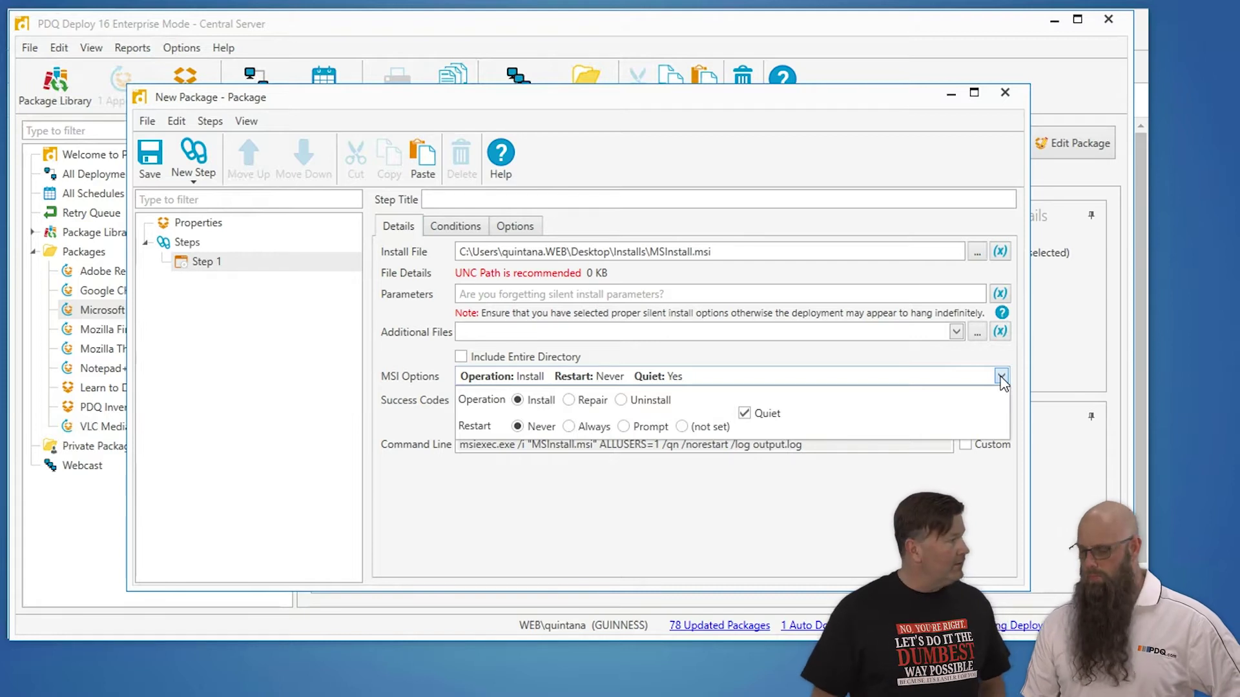
pyautogui.click(944, 484)
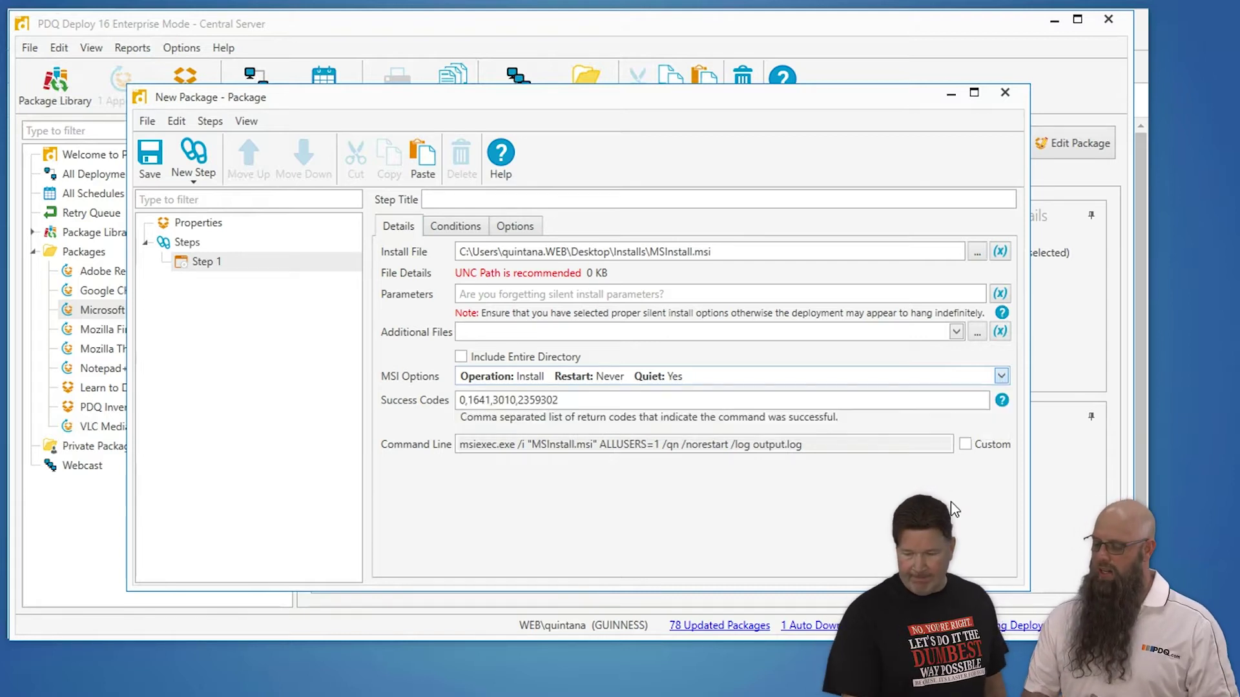
pyautogui.click(965, 444)
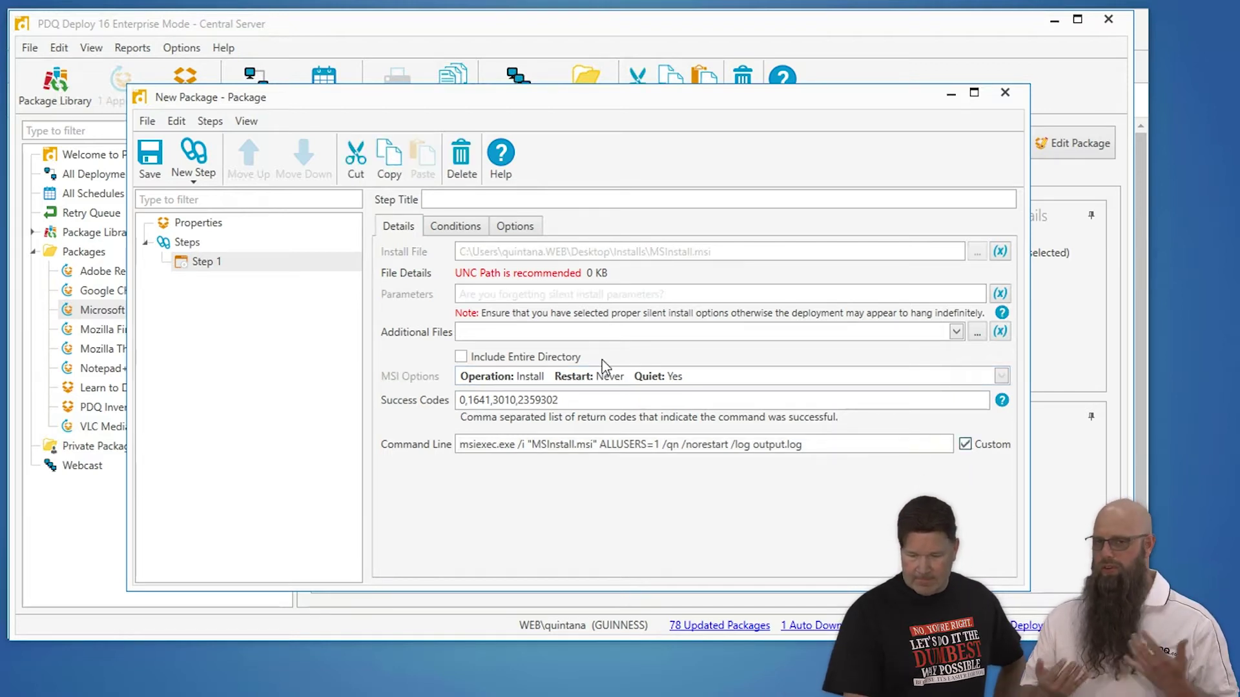
pyautogui.click(561, 331)
pyautogui.click(974, 448)
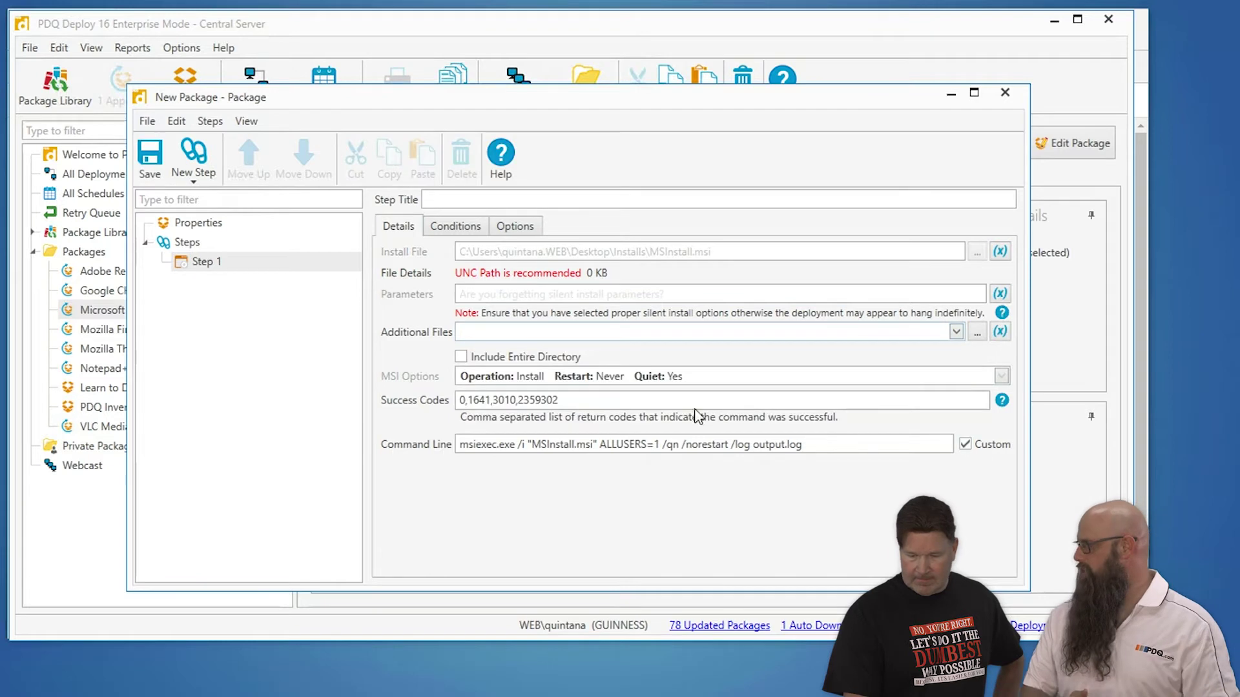
pyautogui.click(513, 330)
pyautogui.click(510, 326)
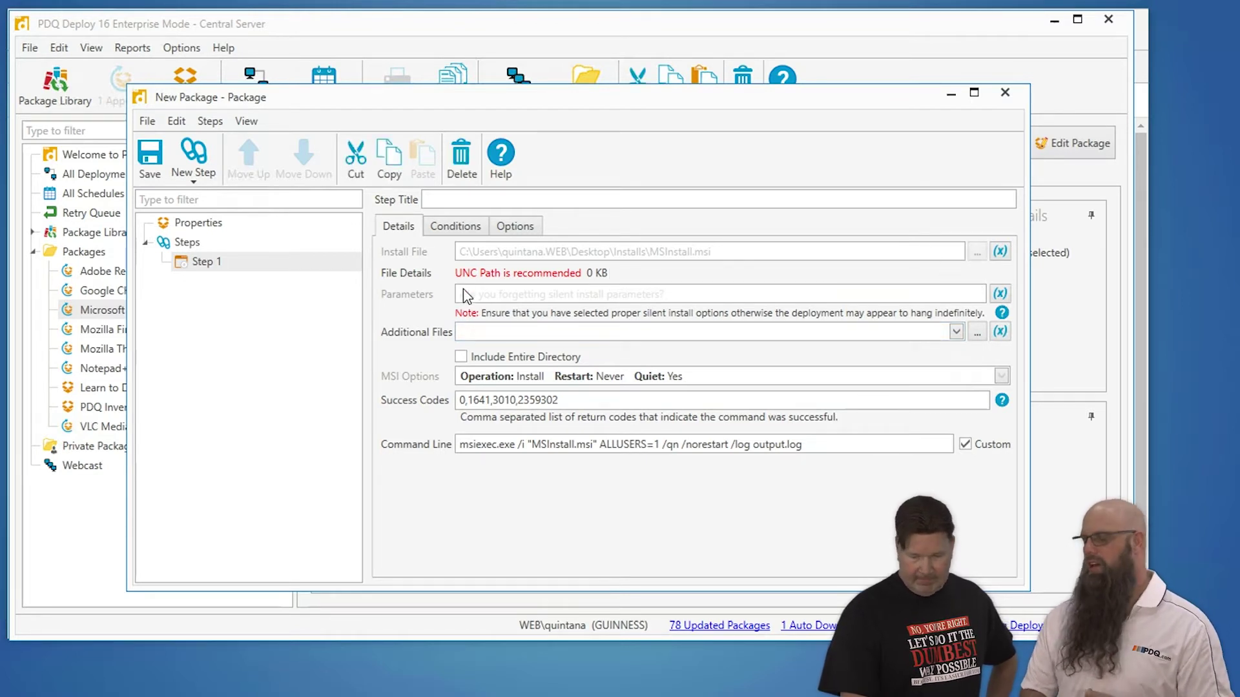
pyautogui.click(965, 445)
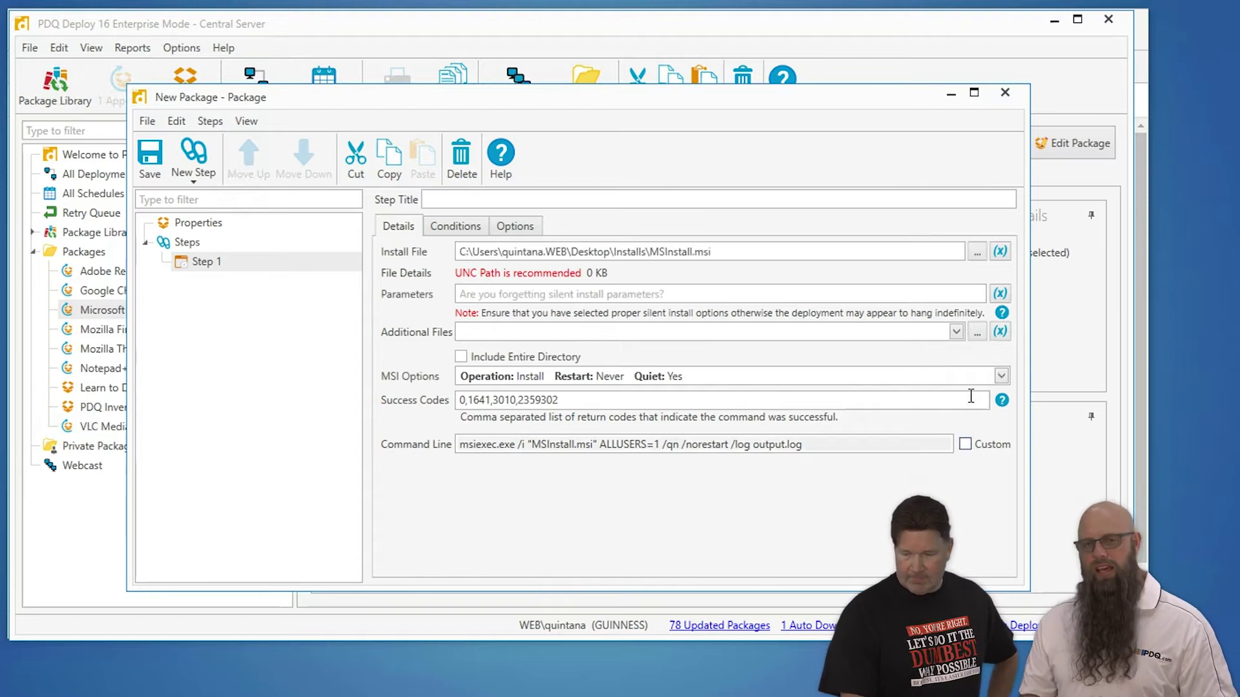
# Step: Switch the install file to Install.exe with /S parameters, then close the package without saving
pyautogui.click(976, 253)
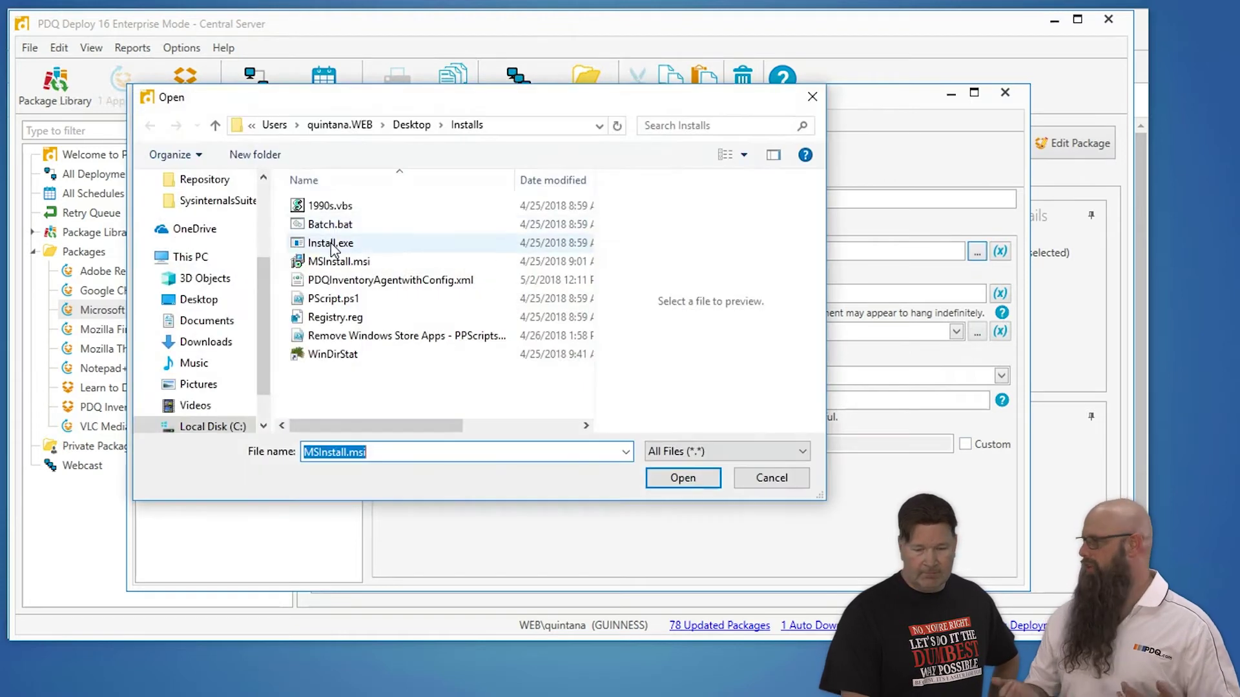
pyautogui.click(333, 245)
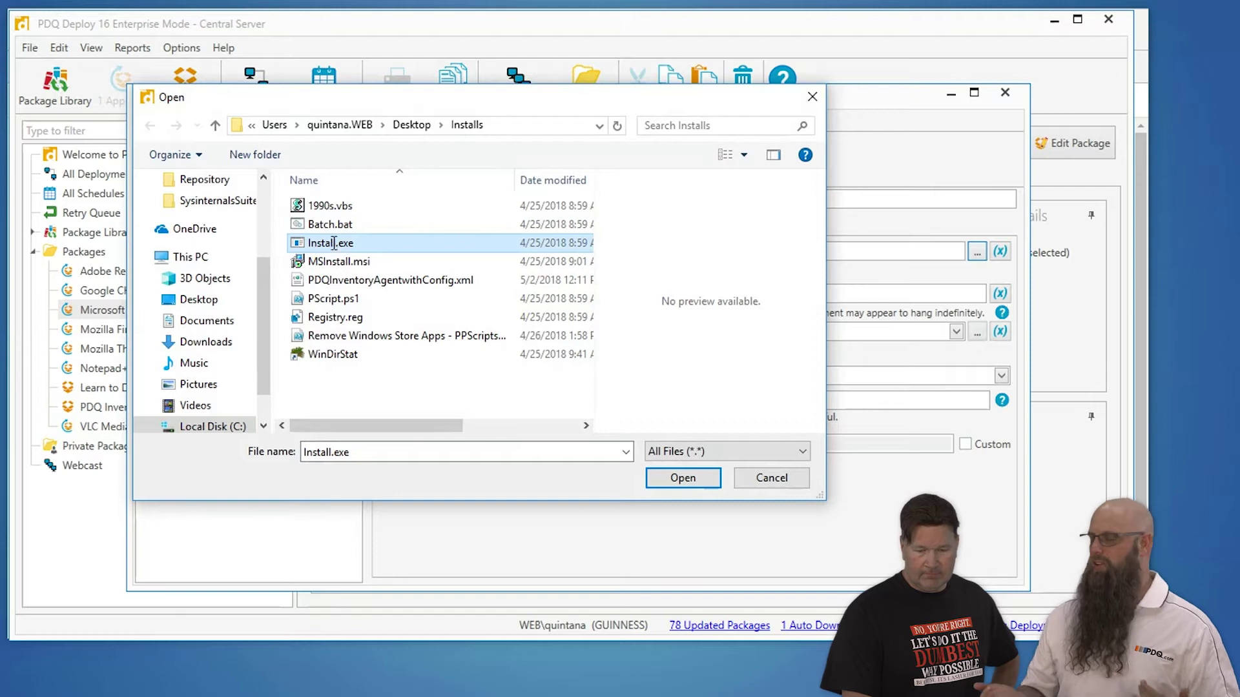
pyautogui.click(678, 481)
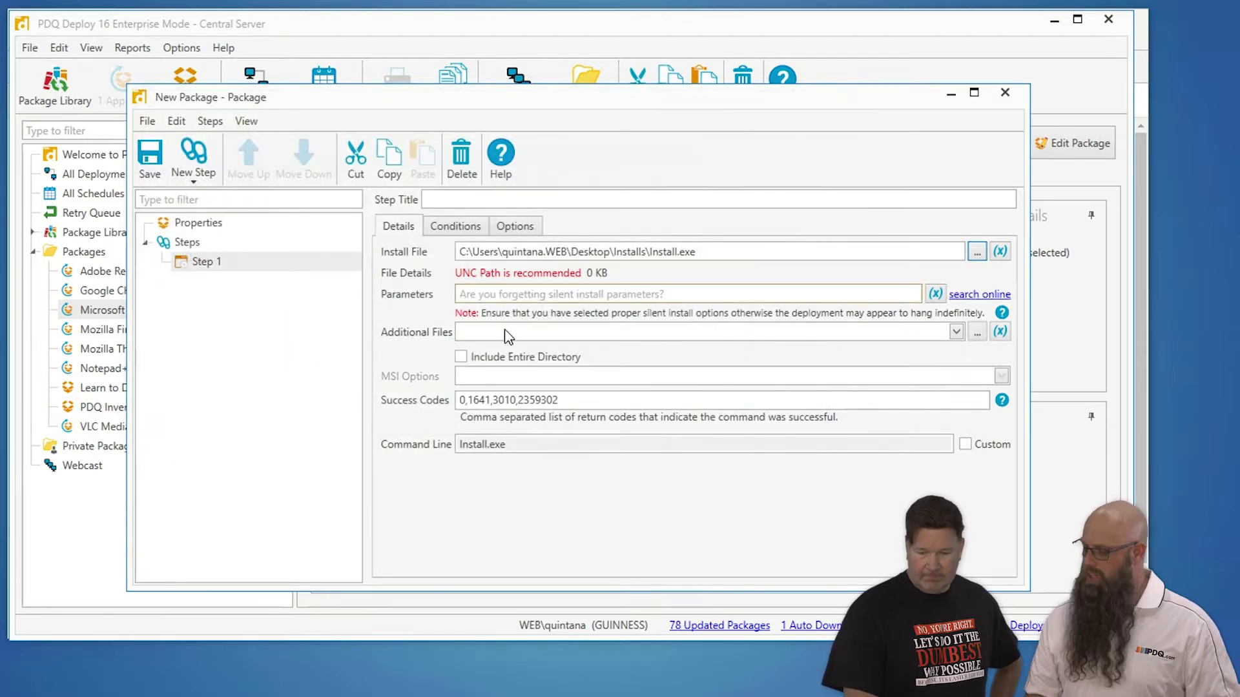
pyautogui.click(507, 293)
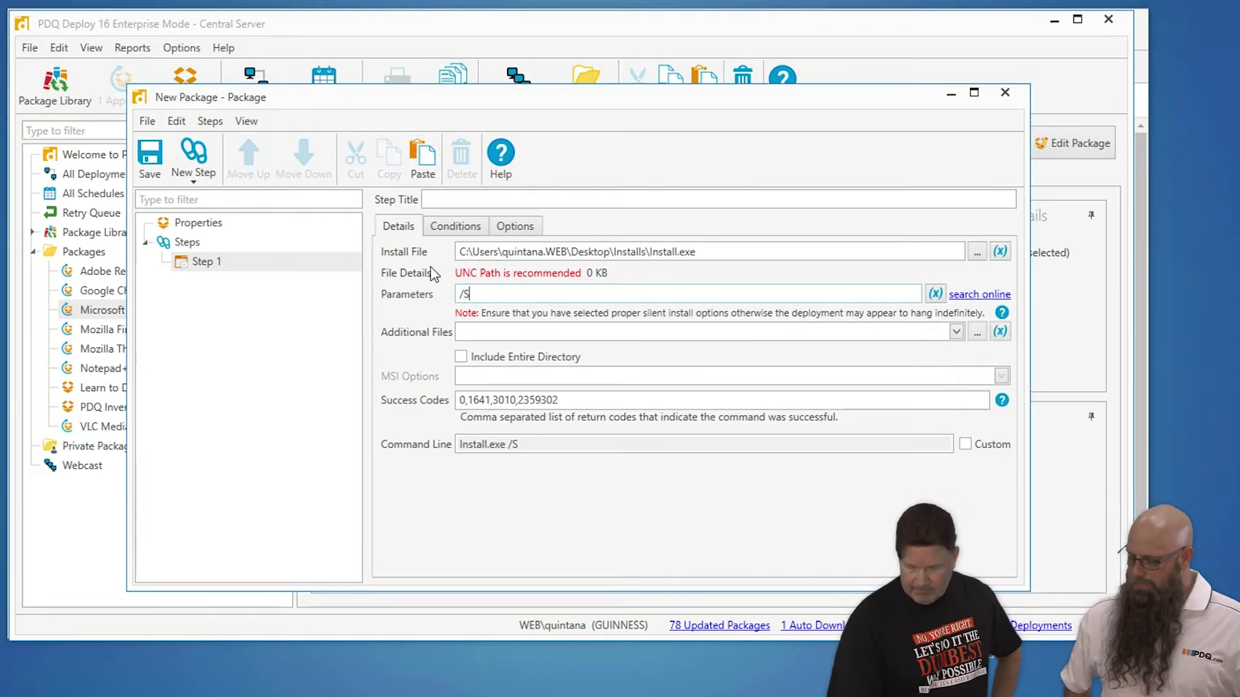
pyautogui.moveTo(681, 444); pyautogui.dragTo(382, 452)
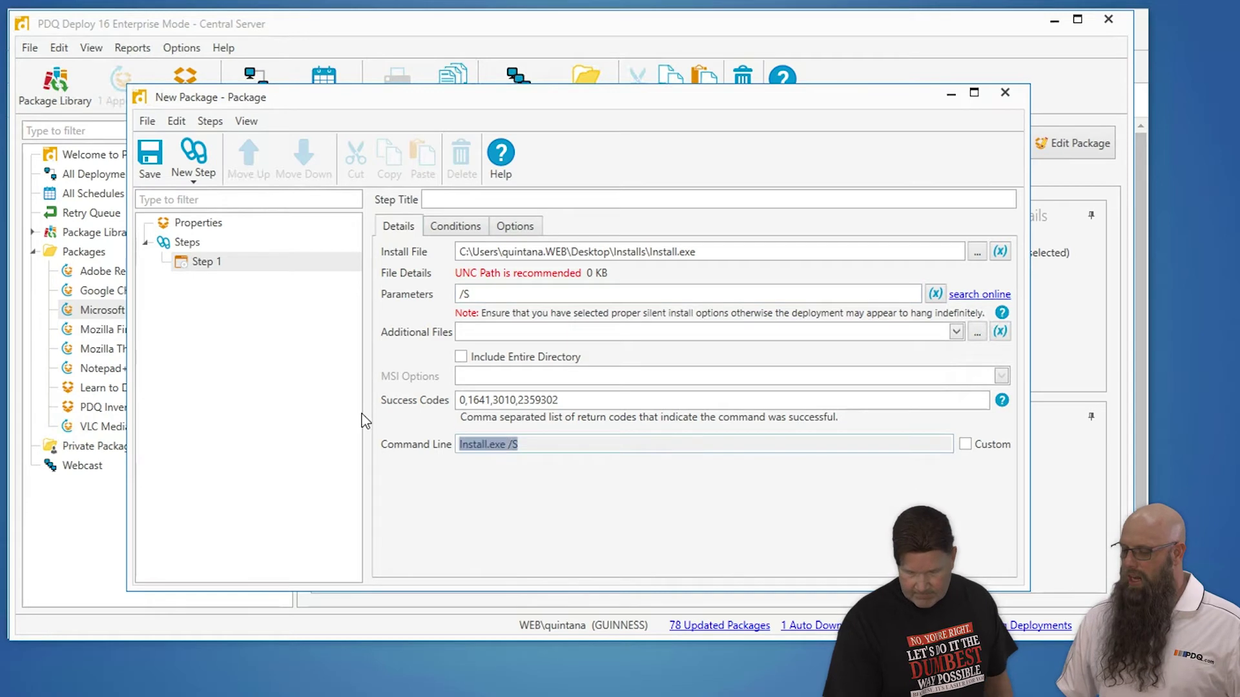
pyautogui.click(523, 541)
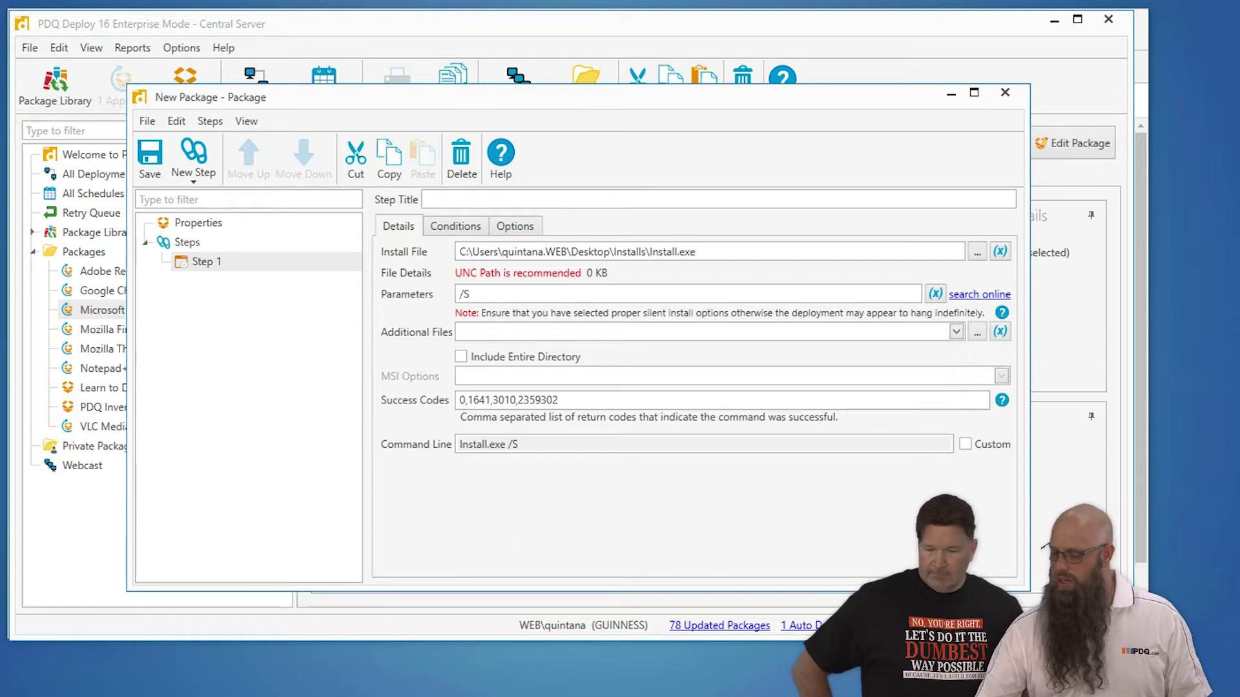
pyautogui.click(1006, 92)
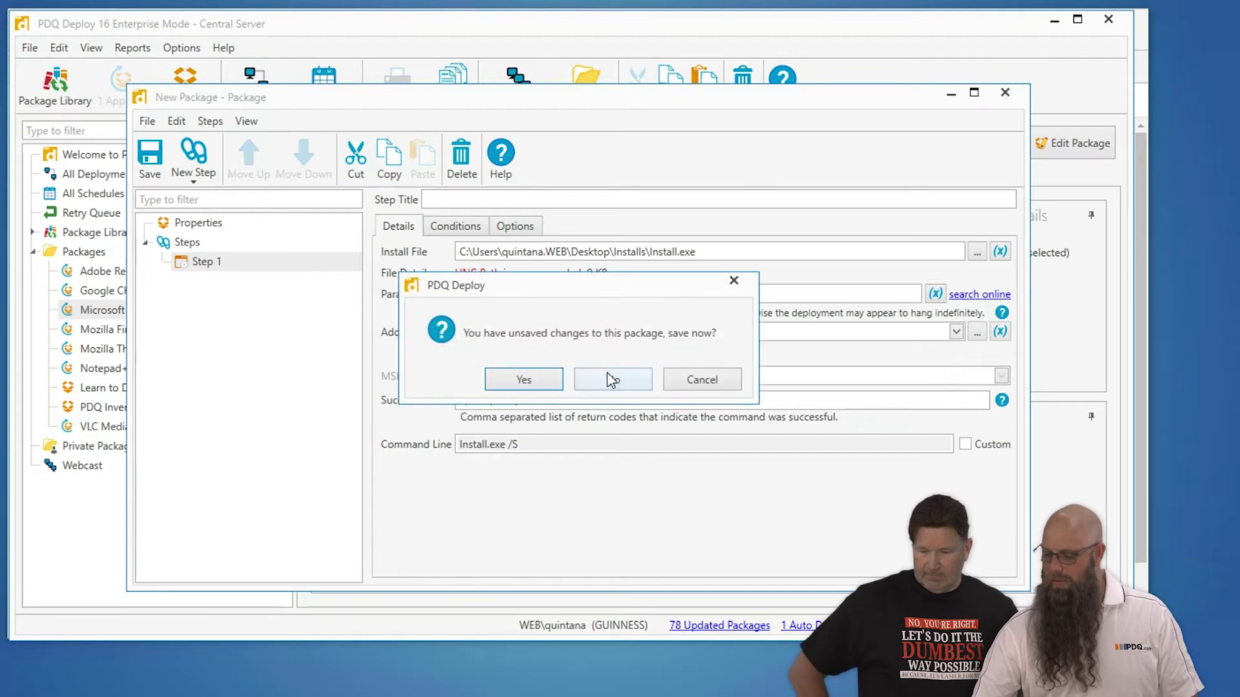
pyautogui.click(607, 379)
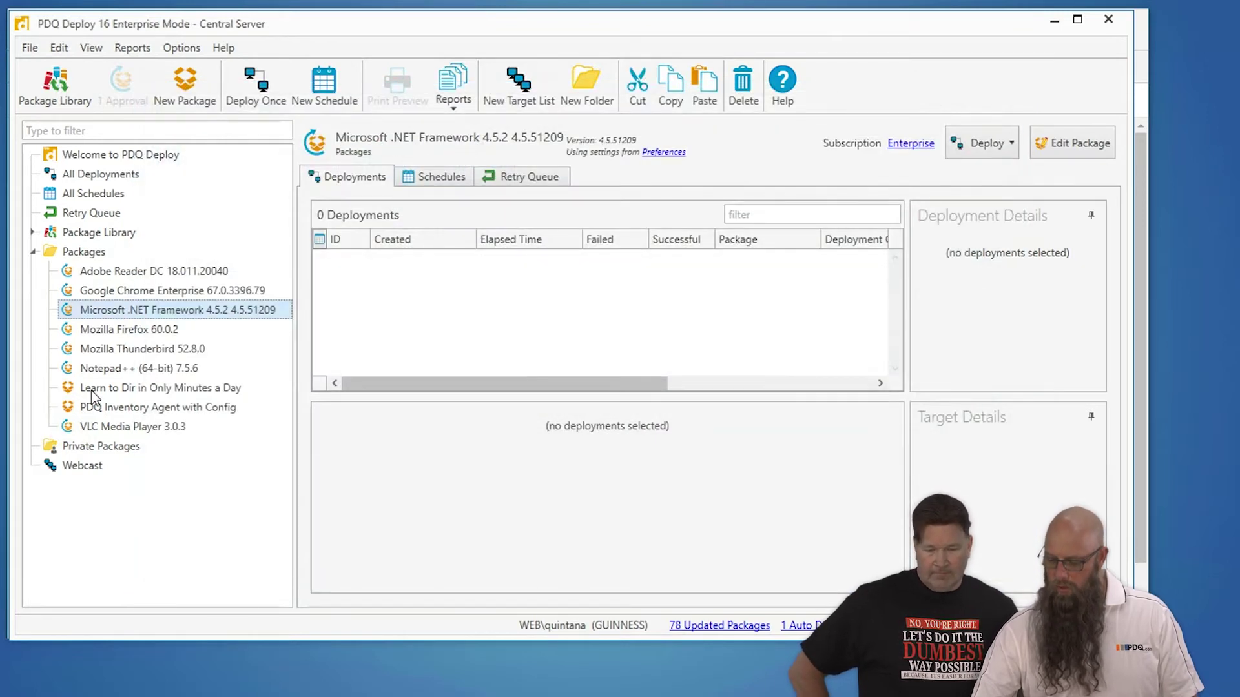
# Step: Open the Mozilla Firefox 60.0.2 package and view its Step 3 Install Firefox settings
pyautogui.click(139, 333)
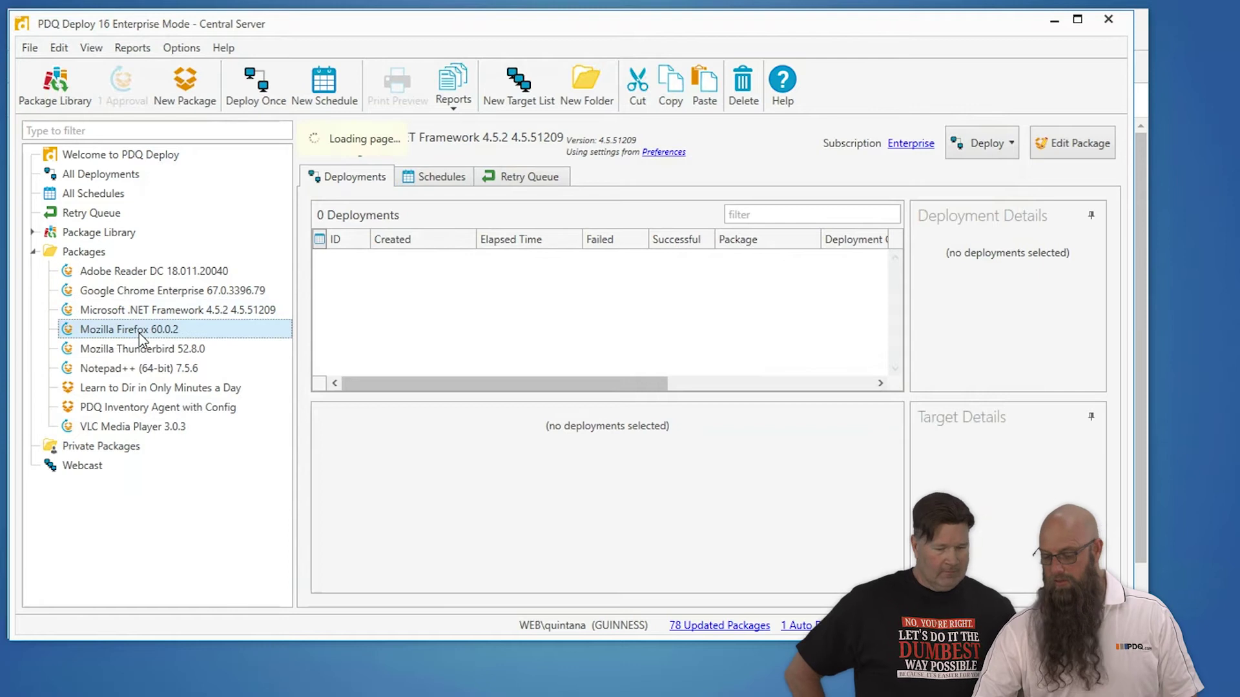
pyautogui.doubleClick(140, 332)
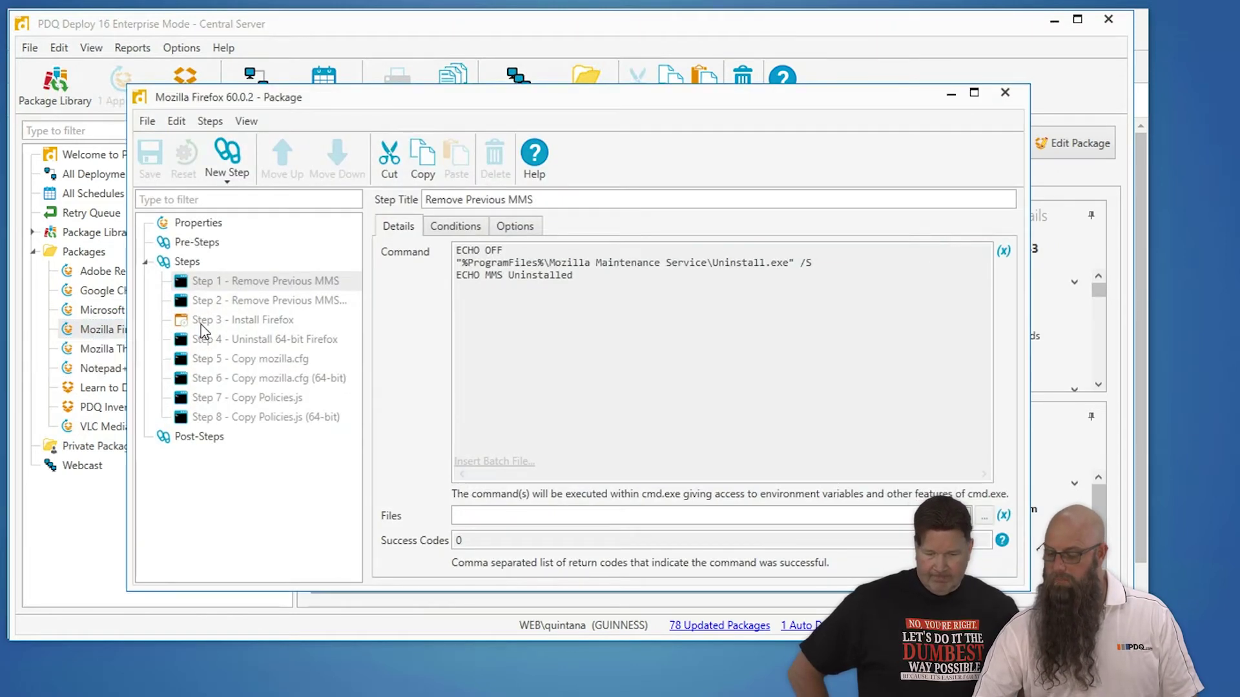
pyautogui.click(202, 324)
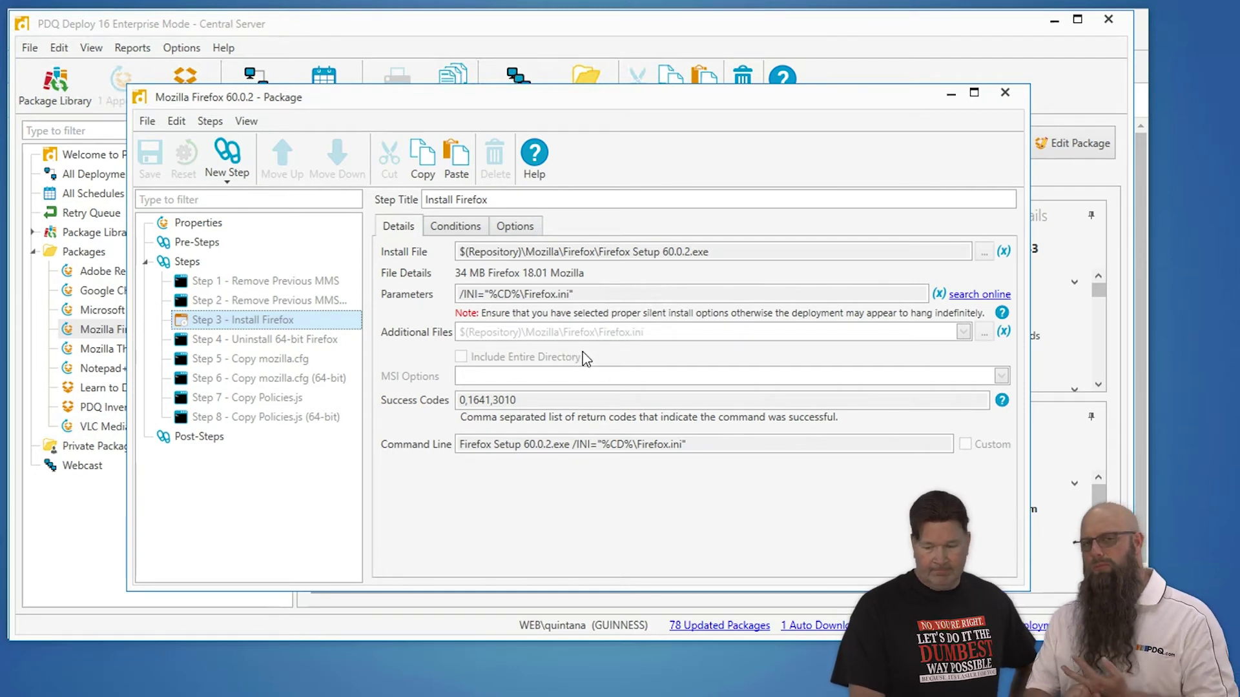
pyautogui.click(963, 332)
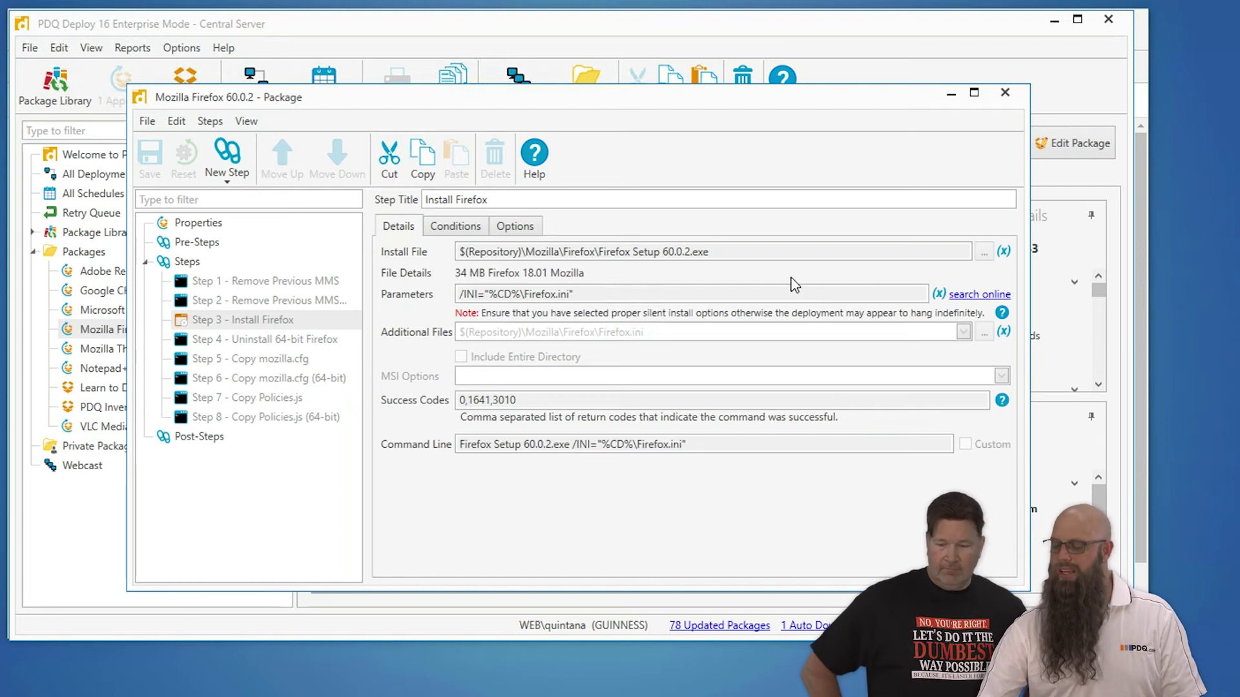
pyautogui.moveTo(800, 284)
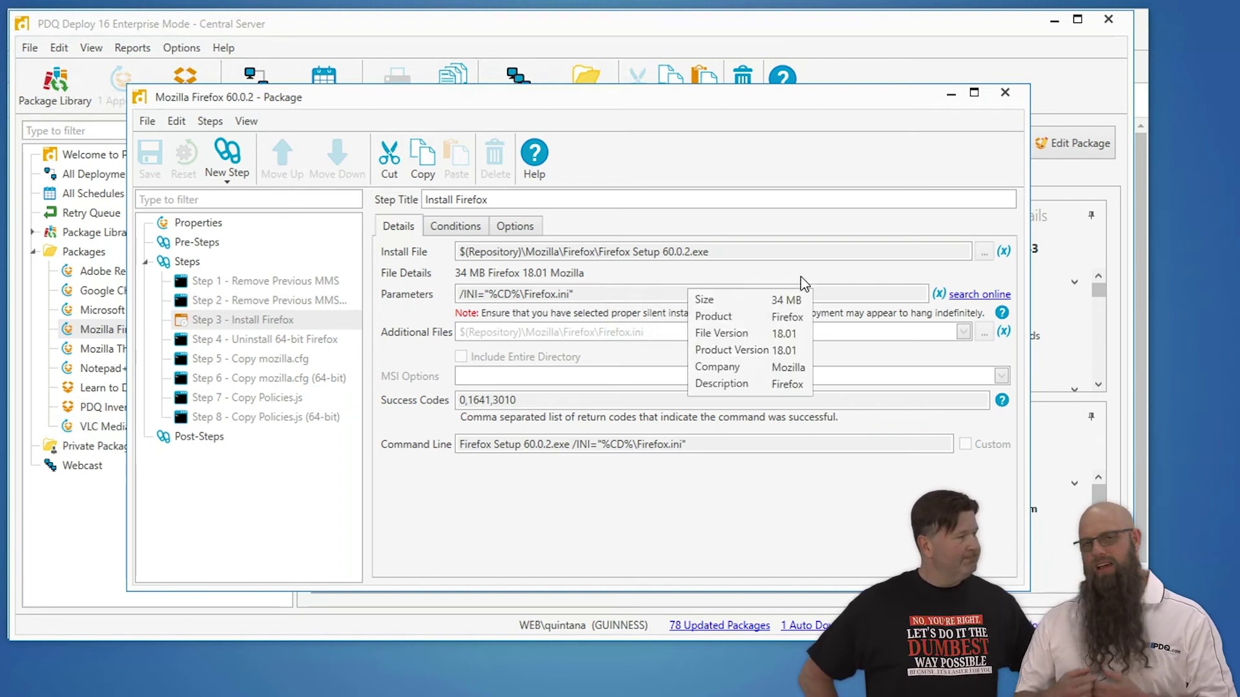